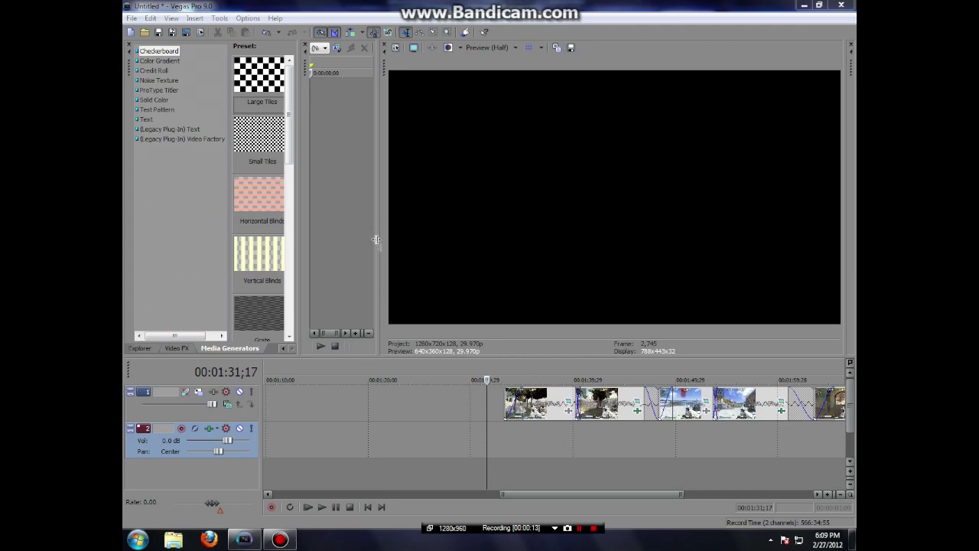
# Widen the video preview area and park the playhead at 00:01:27;26.
pyautogui.click(456, 417)
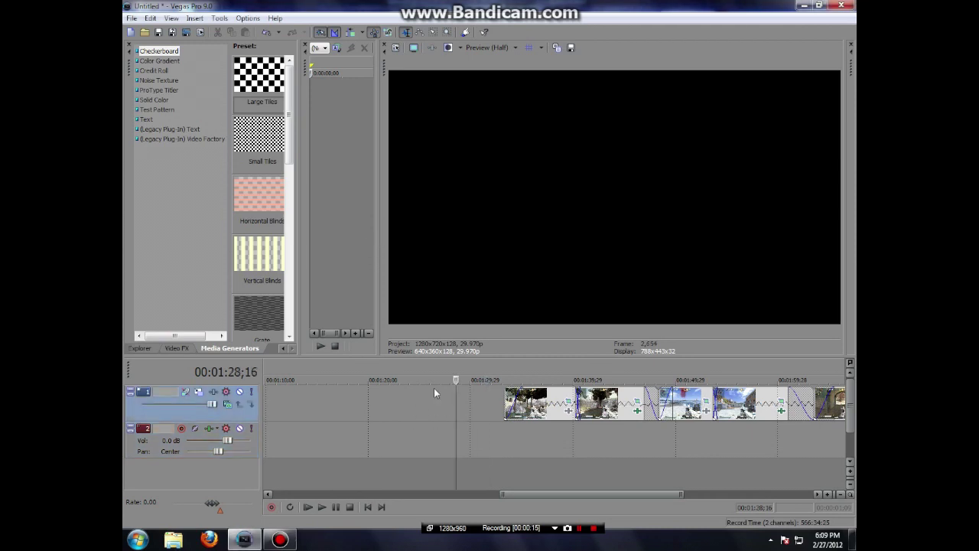
pyautogui.moveTo(377, 269); pyautogui.dragTo(300, 305)
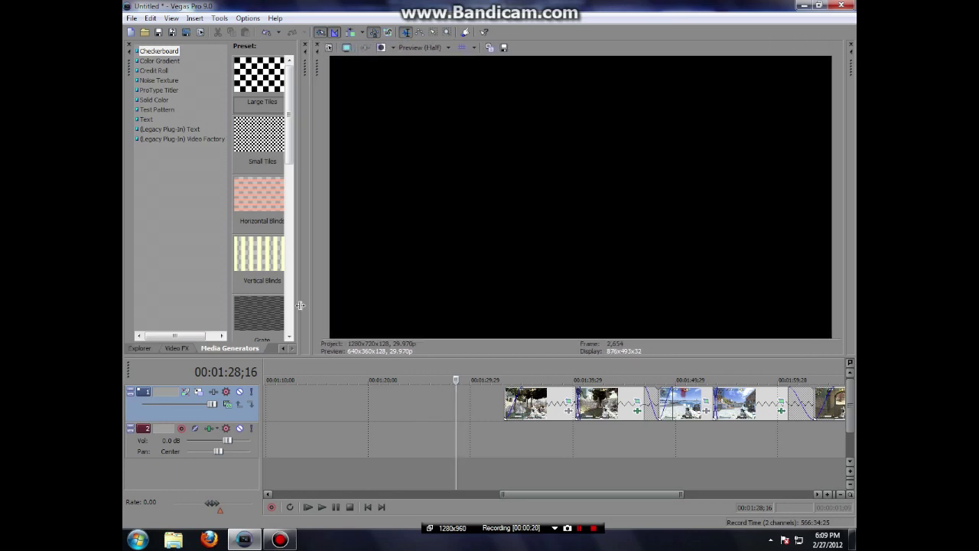
pyautogui.click(449, 409)
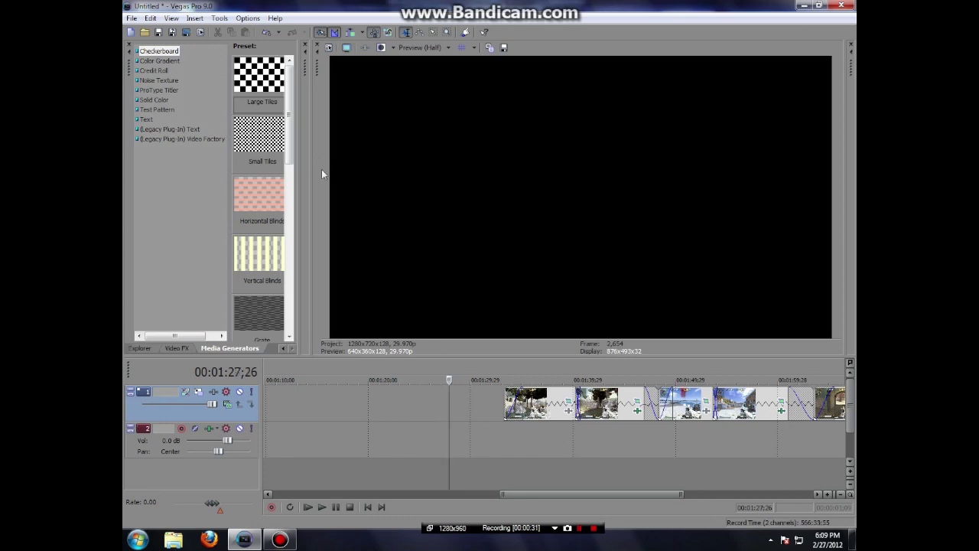
# In project properties, confirm 720 height, 29.970 fps and 32-bit full range pixel format.
pyautogui.click(186, 32)
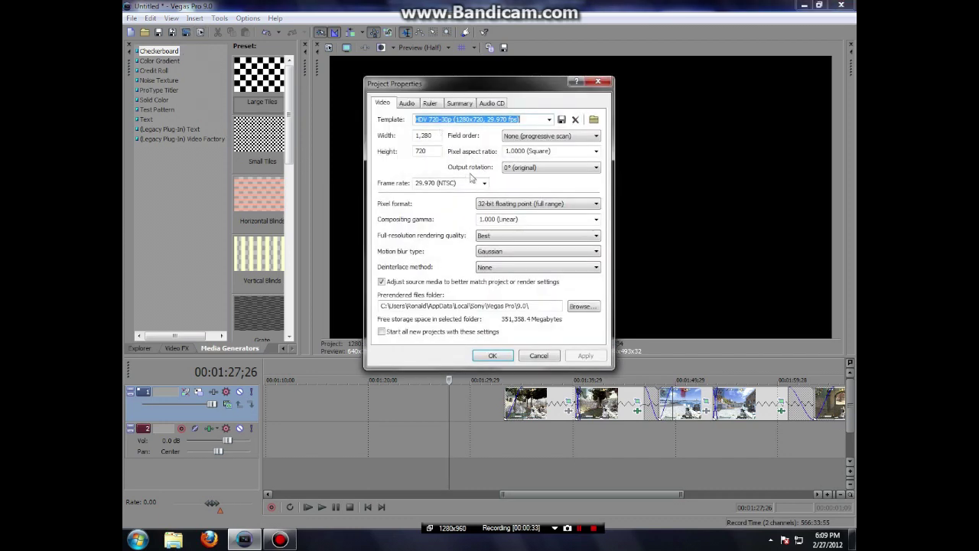
pyautogui.doubleClick(421, 151)
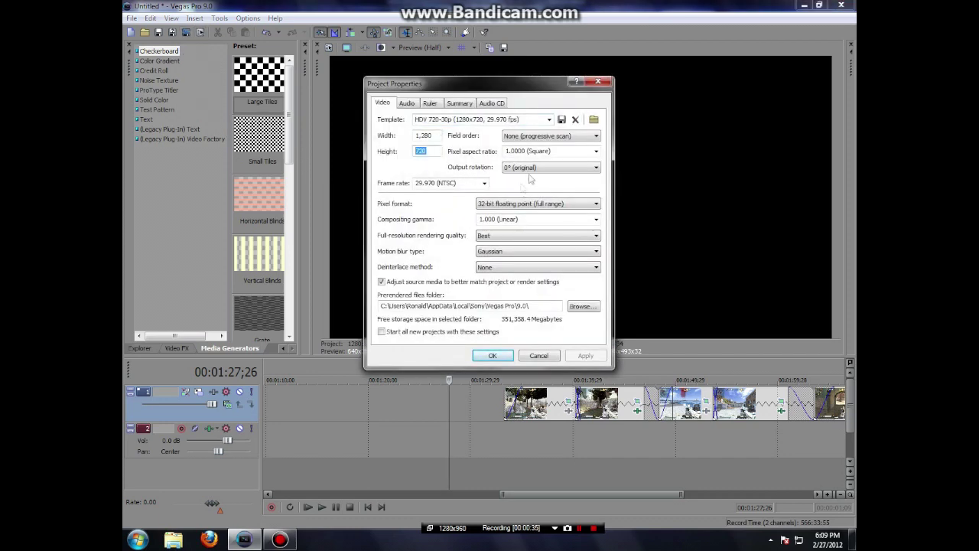
pyautogui.click(485, 184)
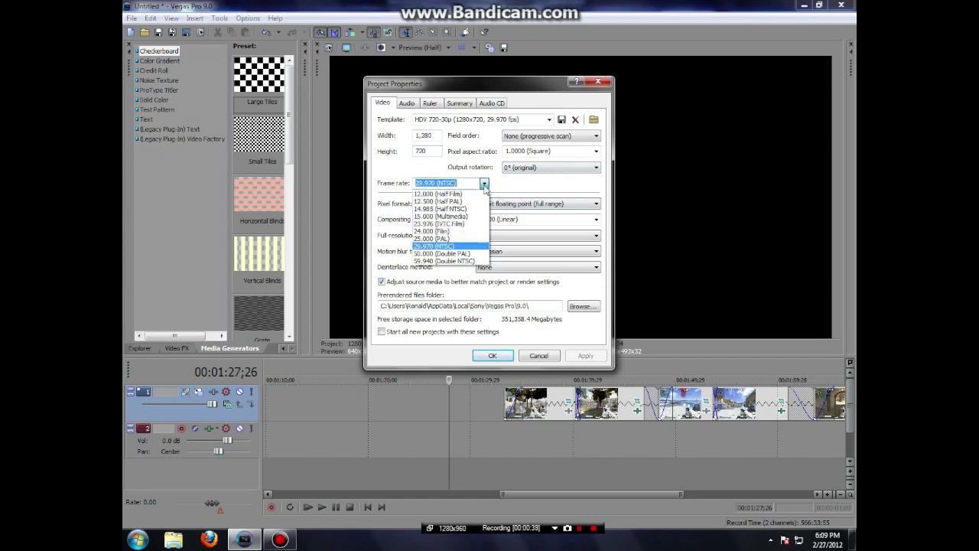
pyautogui.click(484, 184)
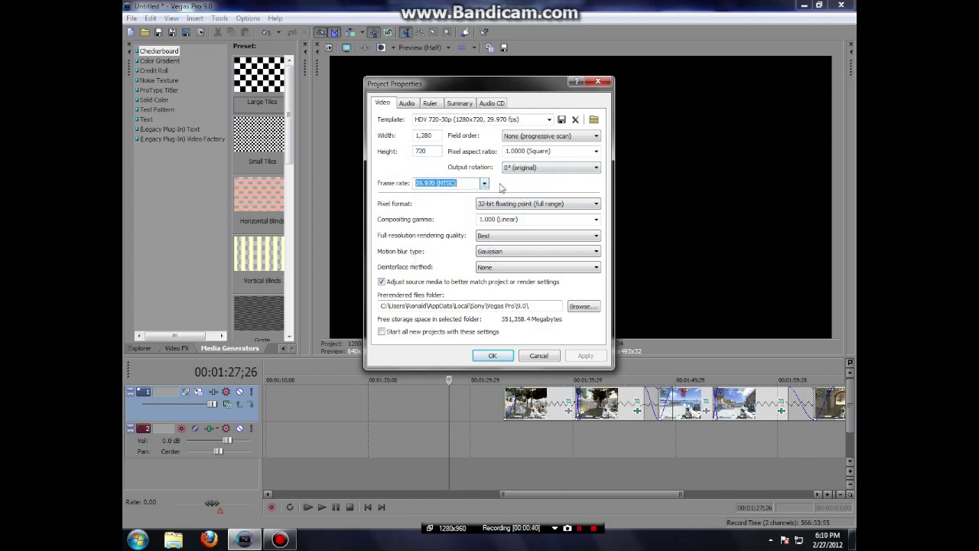
pyautogui.click(529, 206)
pyautogui.click(537, 204)
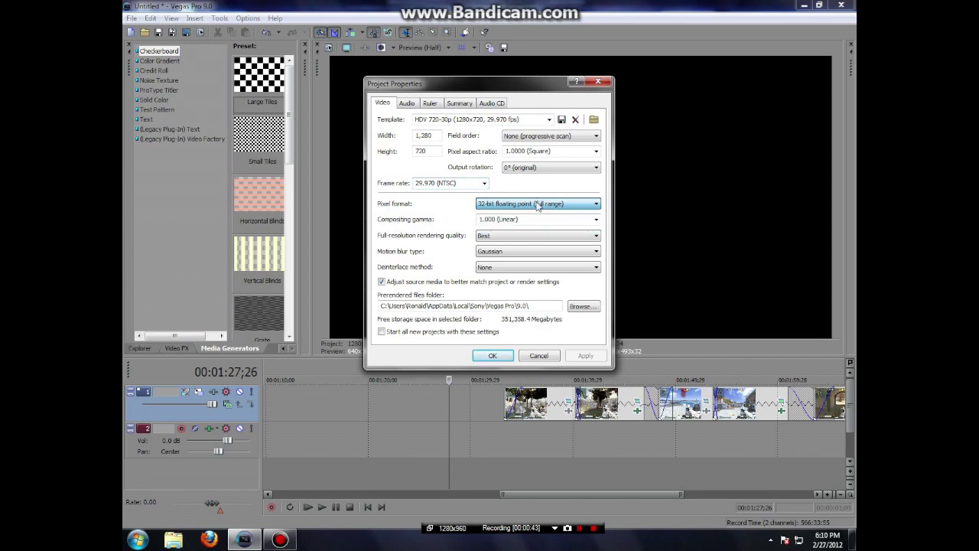
pyautogui.click(527, 212)
pyautogui.click(529, 210)
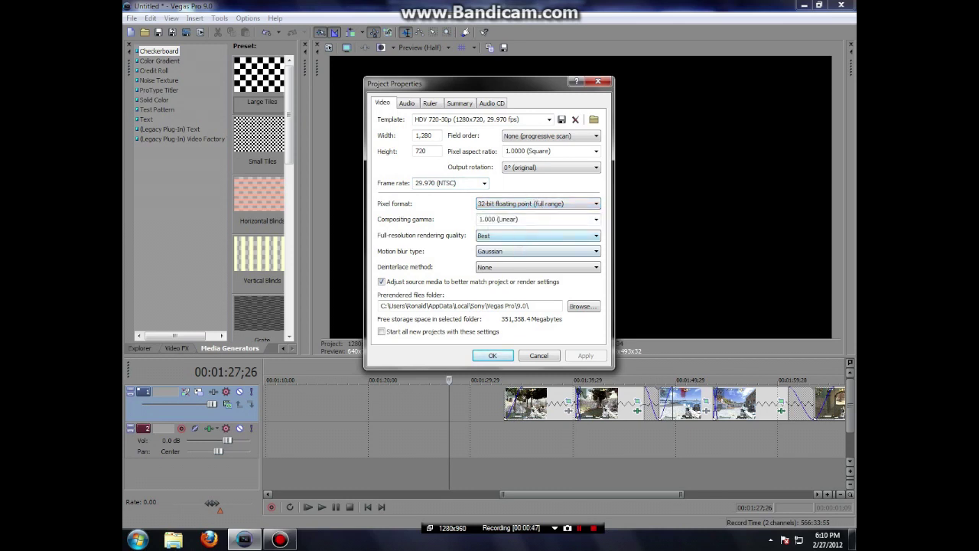
pyautogui.click(536, 206)
pyautogui.click(535, 207)
# Keep Best rendering quality, 1.000 (Linear) compositing gamma and Gaussian motion blur, then accept.
pyautogui.click(524, 237)
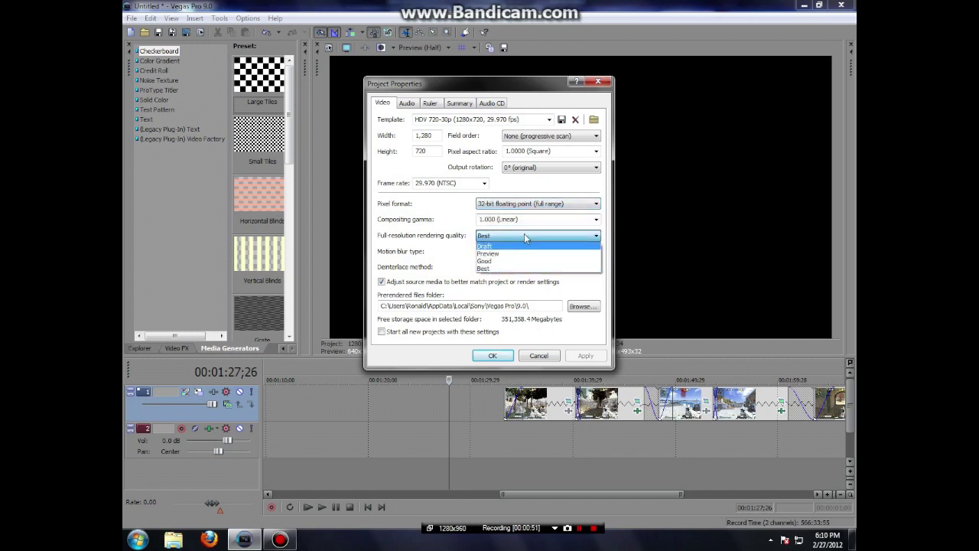
pyautogui.click(524, 235)
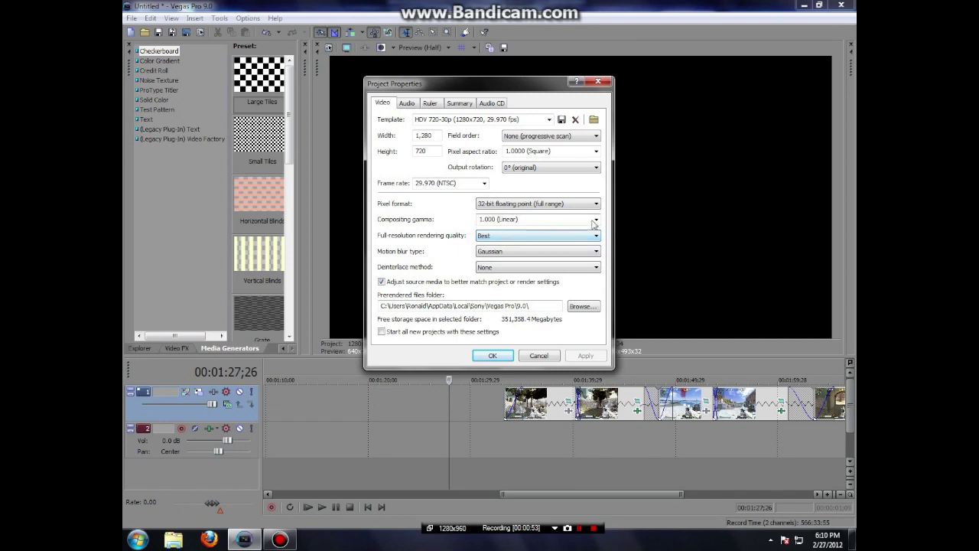
pyautogui.click(595, 220)
pyautogui.click(595, 220)
pyautogui.click(595, 222)
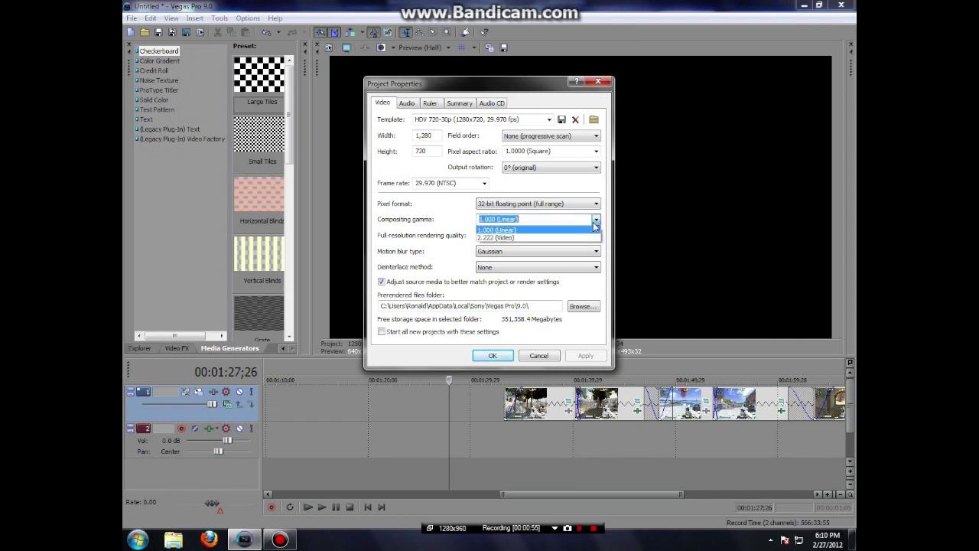
pyautogui.click(596, 221)
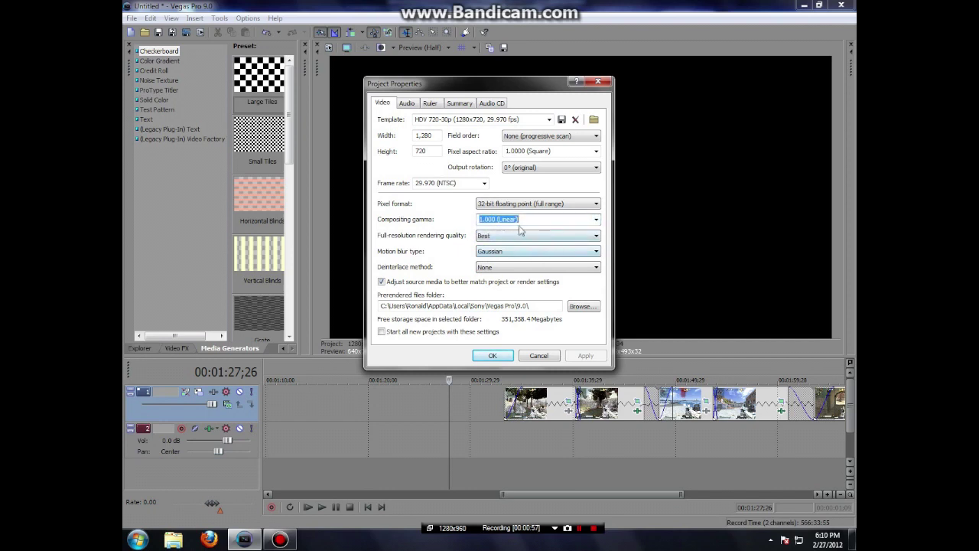
pyautogui.click(597, 221)
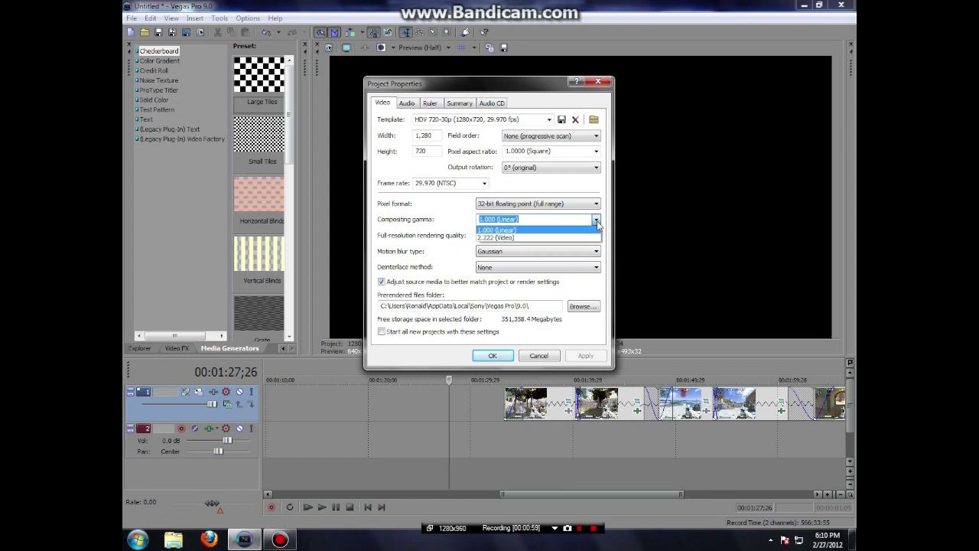
pyautogui.click(597, 221)
pyautogui.click(579, 251)
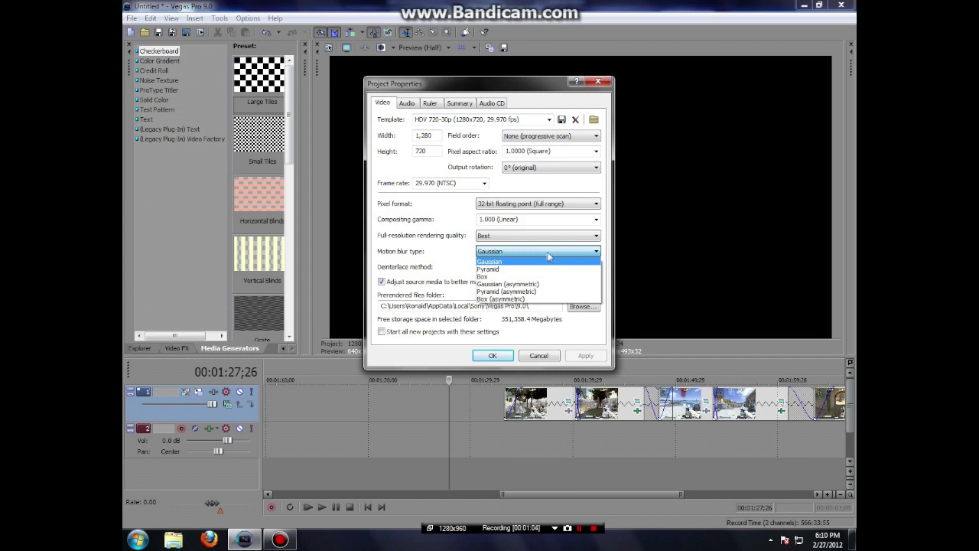
pyautogui.click(548, 258)
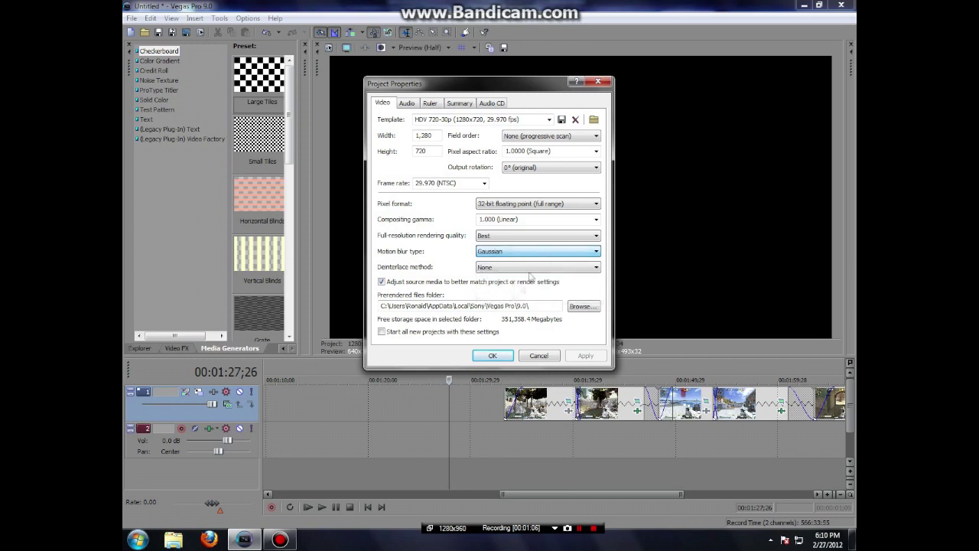
pyautogui.click(492, 355)
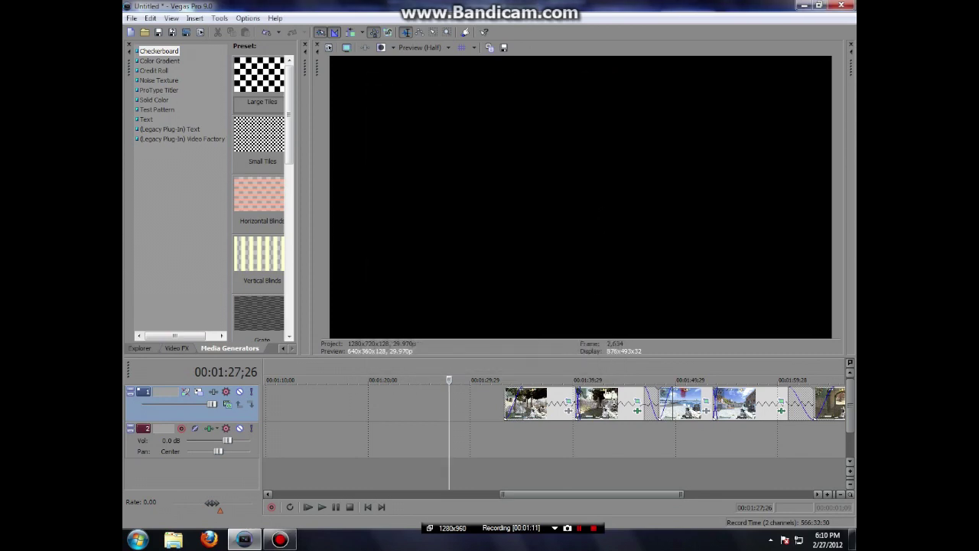
# Park the playhead at 00:01:37;28 on the gameplay clip and open its event FX.
pyautogui.click(605, 401)
pyautogui.click(554, 406)
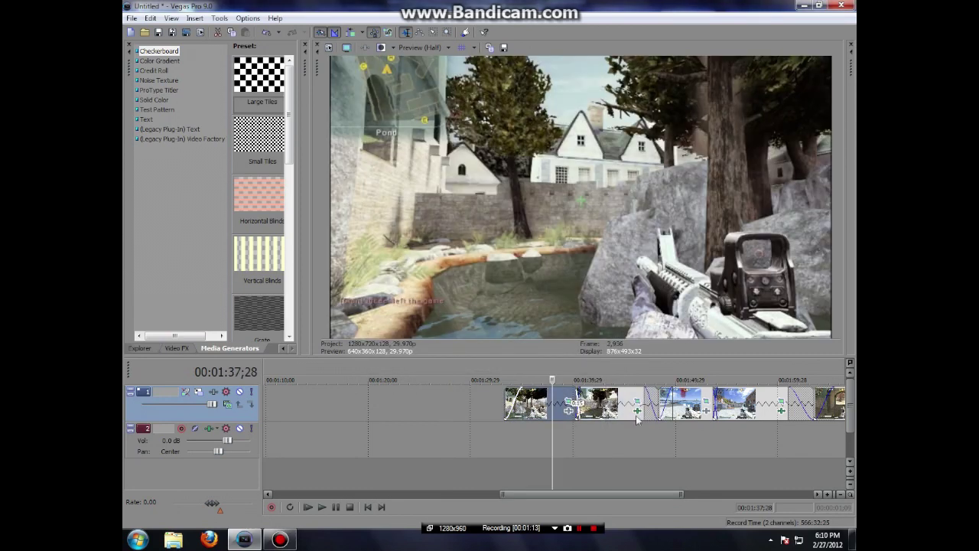
pyautogui.click(637, 414)
# Add Color Corrector (Secondary), Color Curves and Soft Contrast, then view the Color Corrector settings.
pyautogui.click(493, 166)
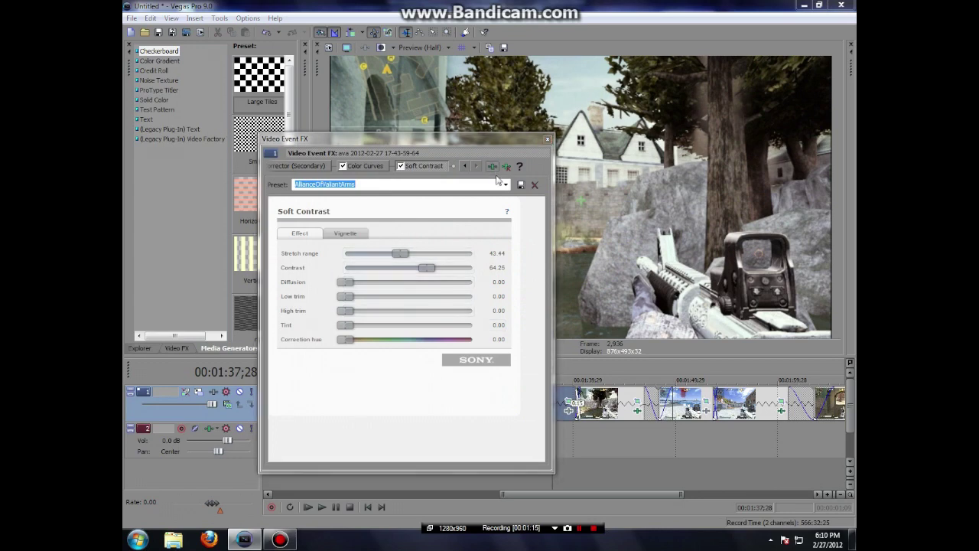
pyautogui.click(456, 331)
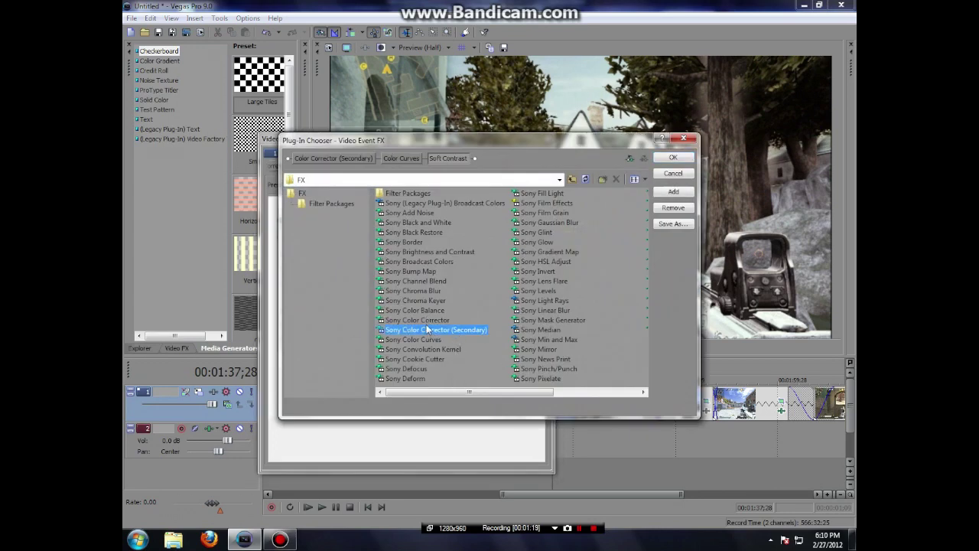
pyautogui.click(426, 338)
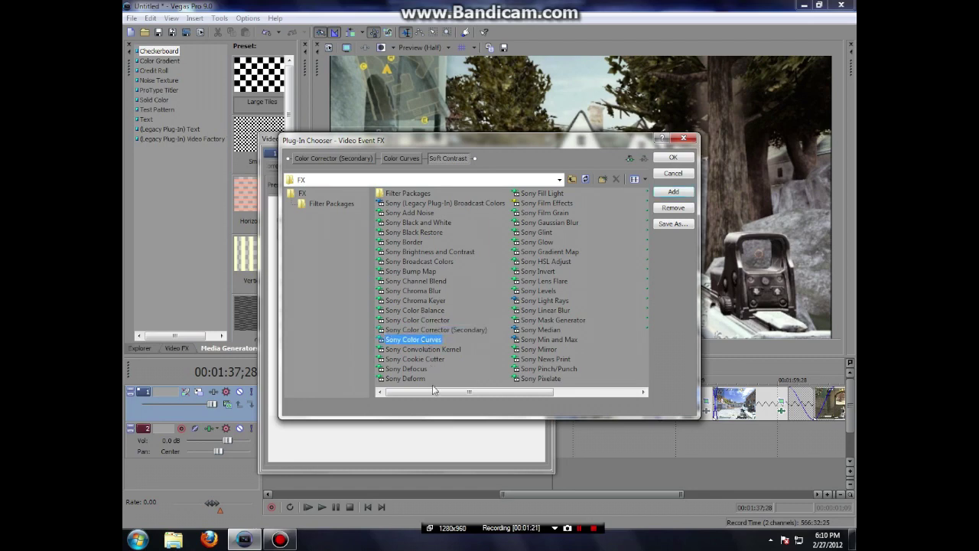
pyautogui.moveTo(433, 390); pyautogui.dragTo(571, 397)
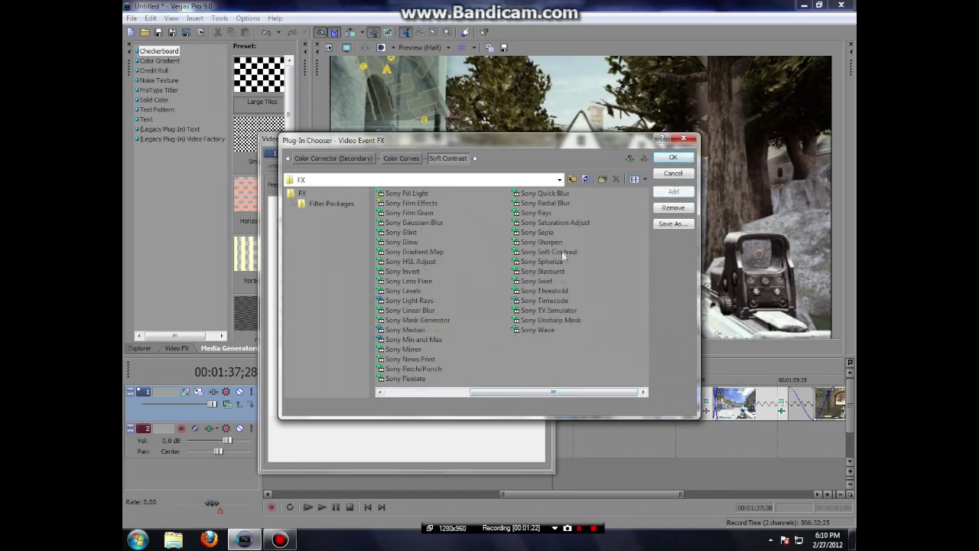
pyautogui.click(528, 252)
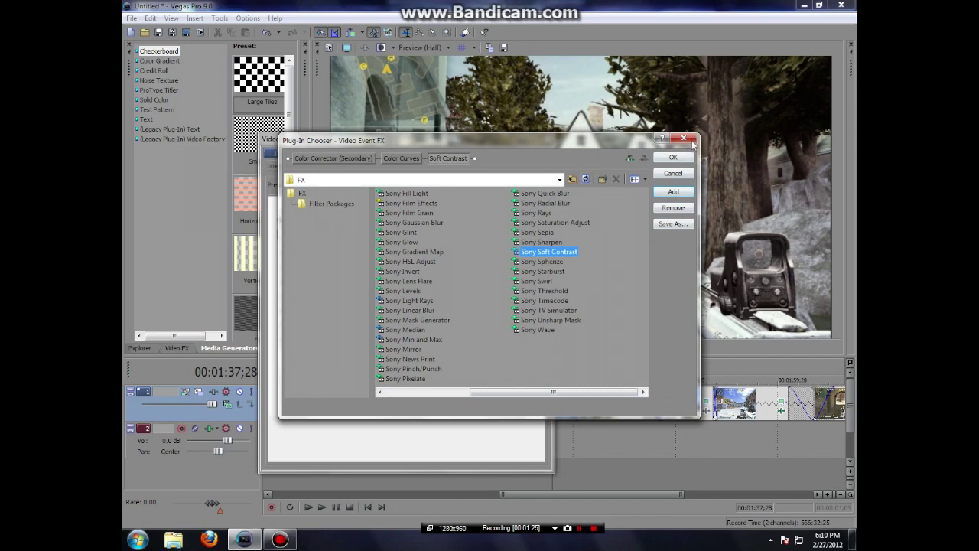
pyautogui.click(672, 157)
pyautogui.click(287, 163)
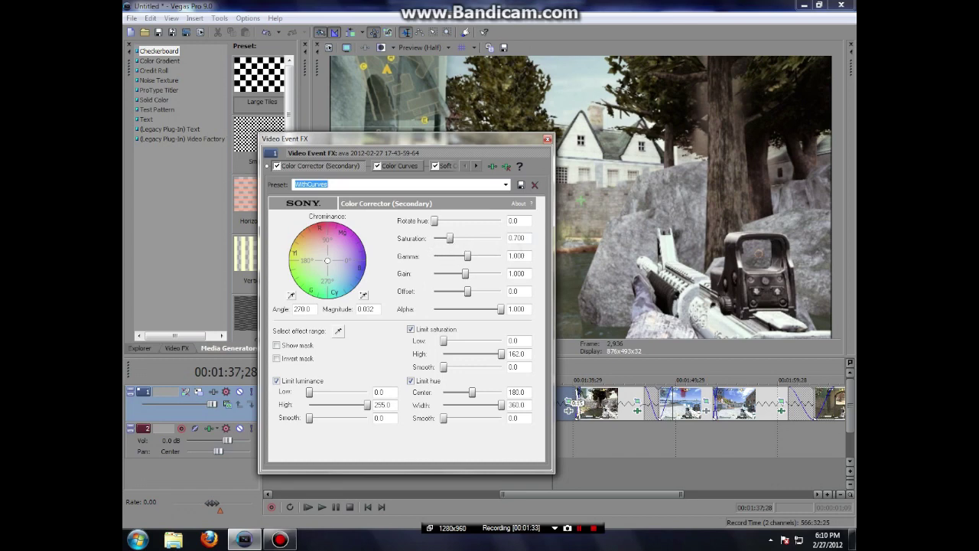
# Check the 0.700 Saturation value, then view Color Curves and the AllianceOfValiantArms Soft Contrast settings.
pyautogui.moveTo(525, 238); pyautogui.dragTo(500, 242)
pyautogui.click(510, 235)
pyautogui.moveTo(459, 136); pyautogui.dragTo(442, 137)
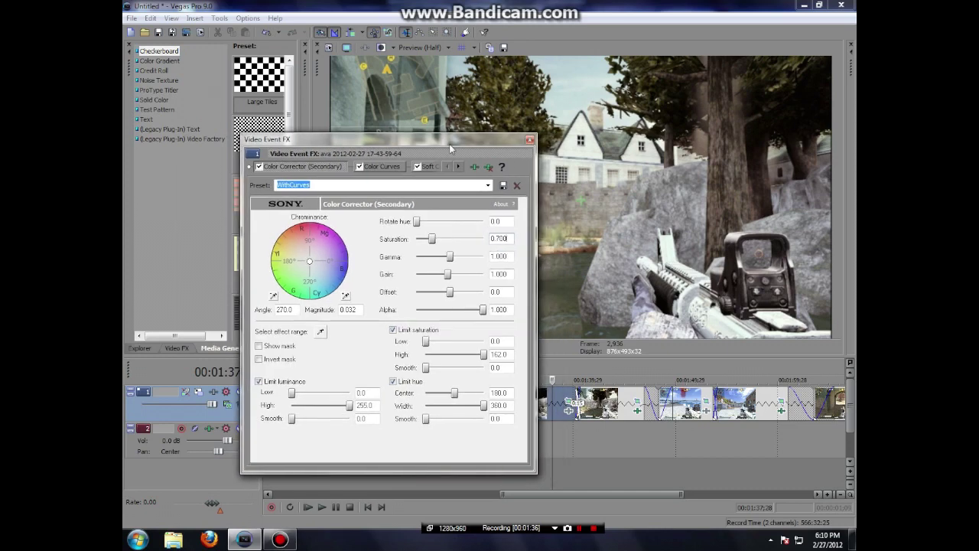
pyautogui.click(371, 170)
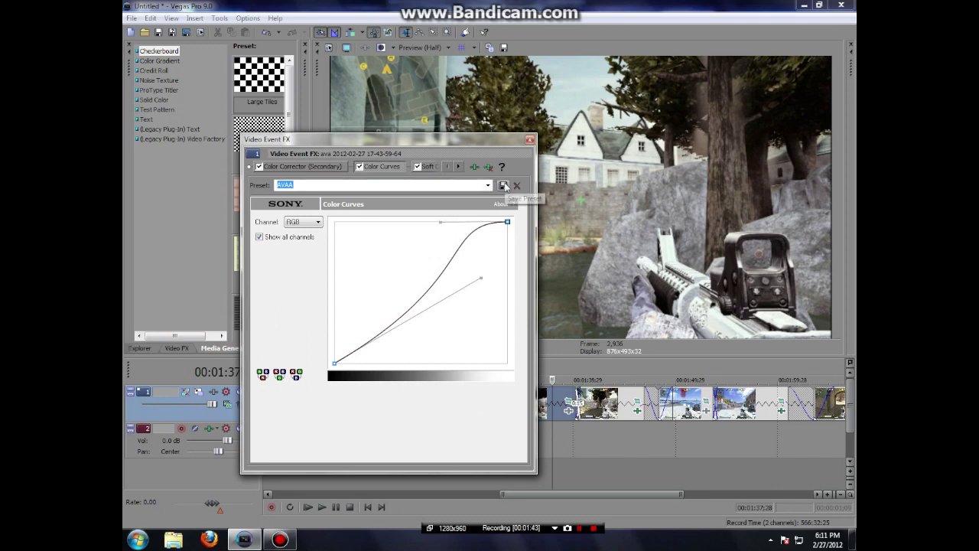
pyautogui.click(429, 167)
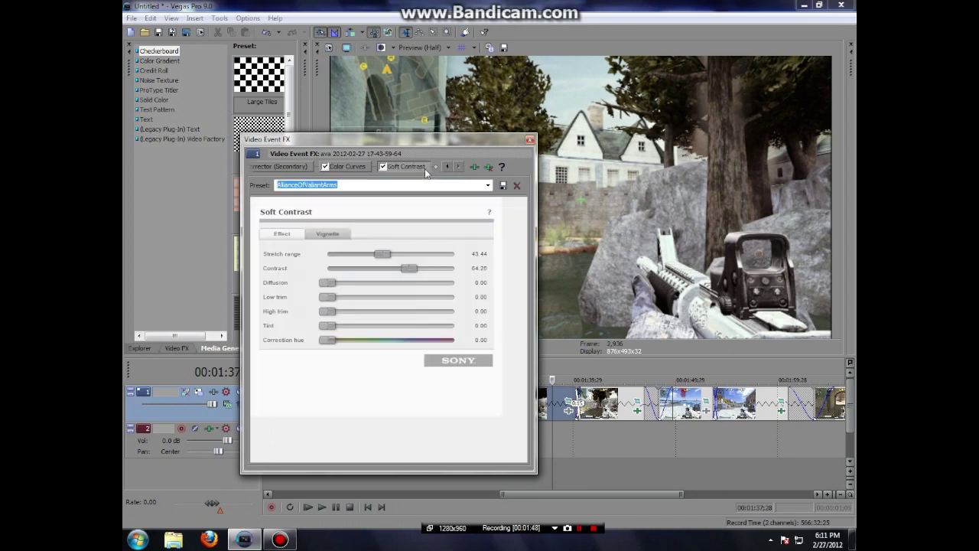
# Review the Soft Contrast vignette, close the effects window and move playback to 00:01:43;24.
pyautogui.click(327, 237)
pyautogui.click(282, 234)
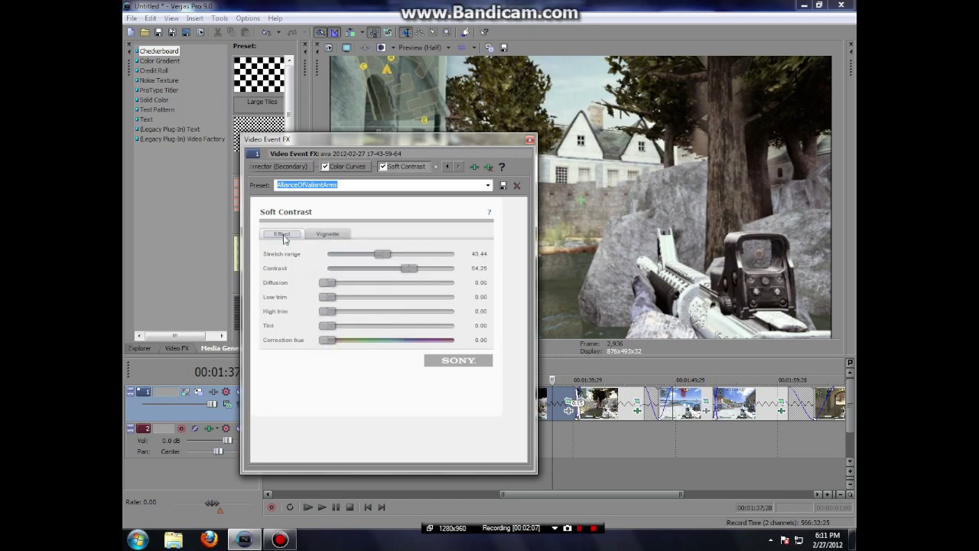
pyautogui.click(529, 139)
pyautogui.click(613, 411)
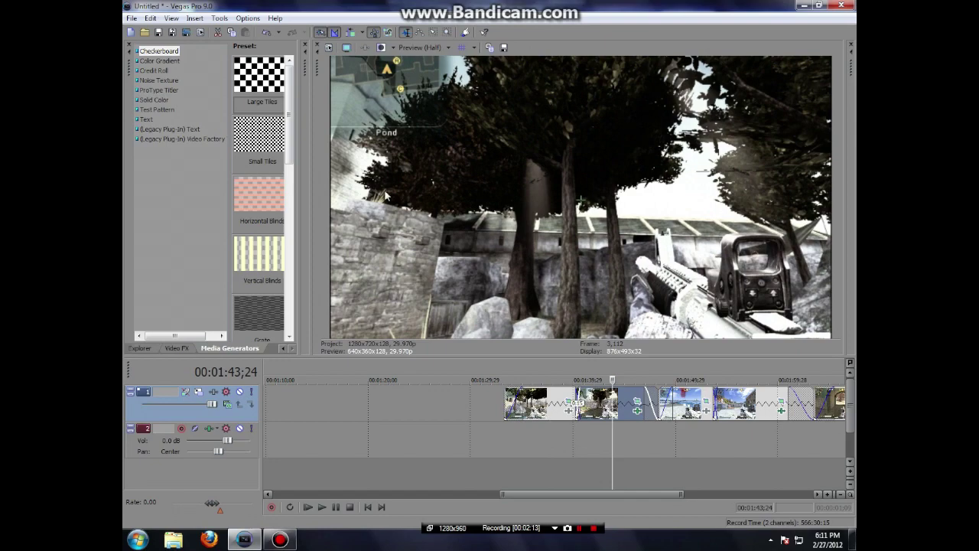
pyautogui.click(132, 17)
# Open Render As custom Sony AVC settings and confirm AVC format at 1280x720.
pyautogui.click(161, 99)
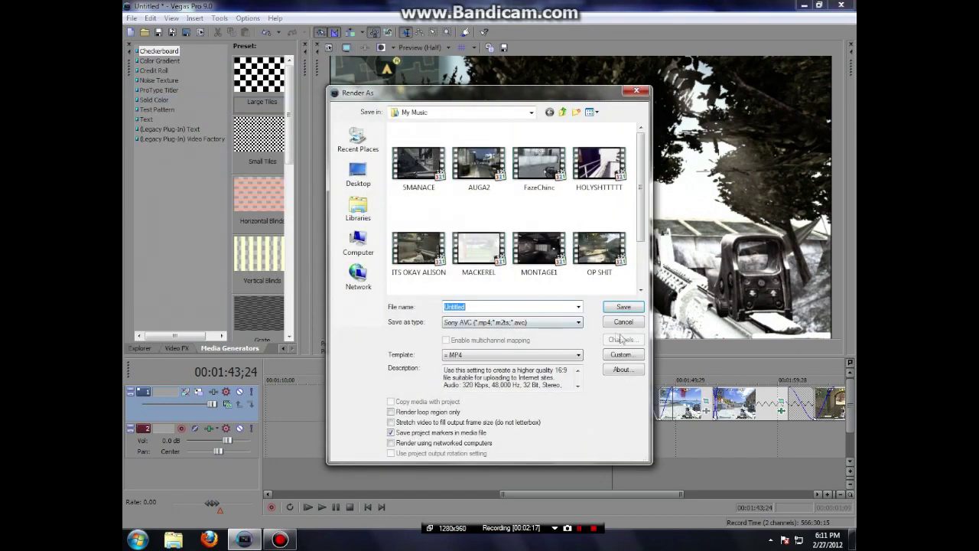
pyautogui.click(624, 354)
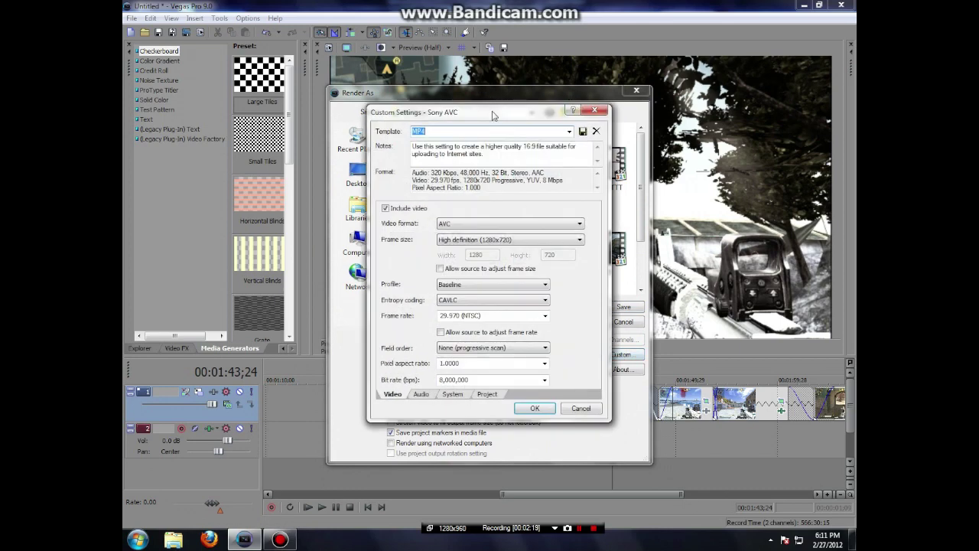
pyautogui.moveTo(493, 115); pyautogui.dragTo(267, 127)
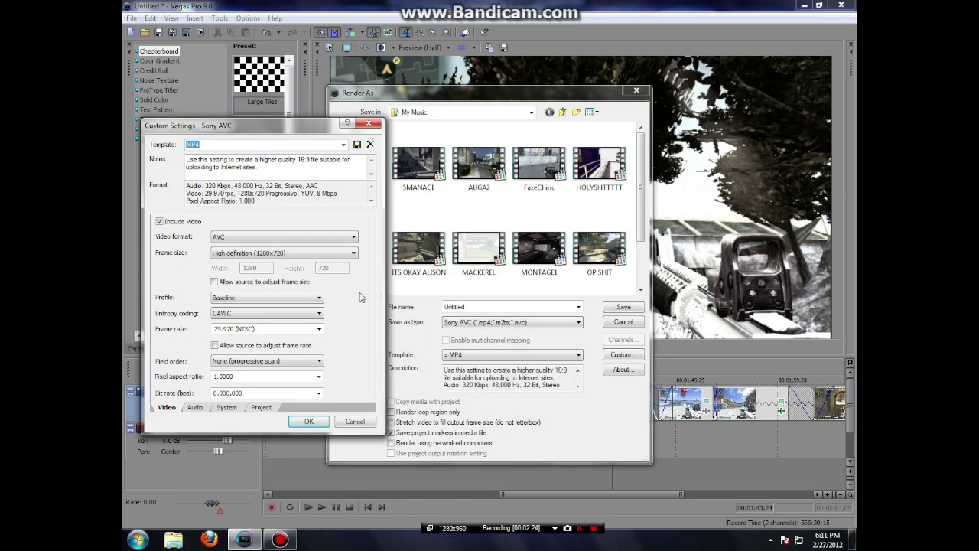
pyautogui.moveTo(272, 130); pyautogui.dragTo(317, 156)
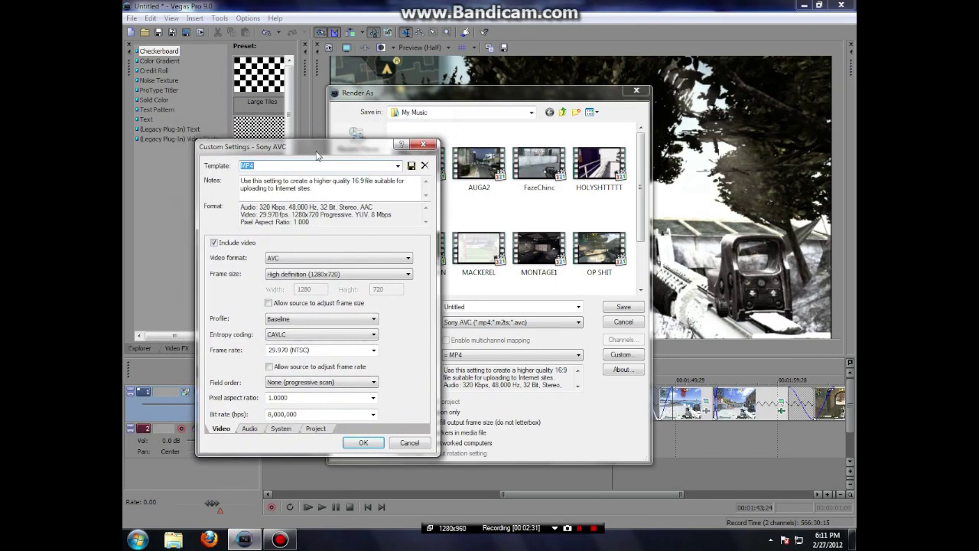
pyautogui.click(378, 264)
pyautogui.click(378, 266)
pyautogui.click(376, 276)
pyautogui.click(375, 276)
# Confirm Baseline profile, CAVLC, 29.970 fps, progressive, 1.0000 pixel aspect and 8,000,000 bps.
pyautogui.click(370, 322)
pyautogui.click(367, 330)
pyautogui.click(371, 335)
pyautogui.click(368, 335)
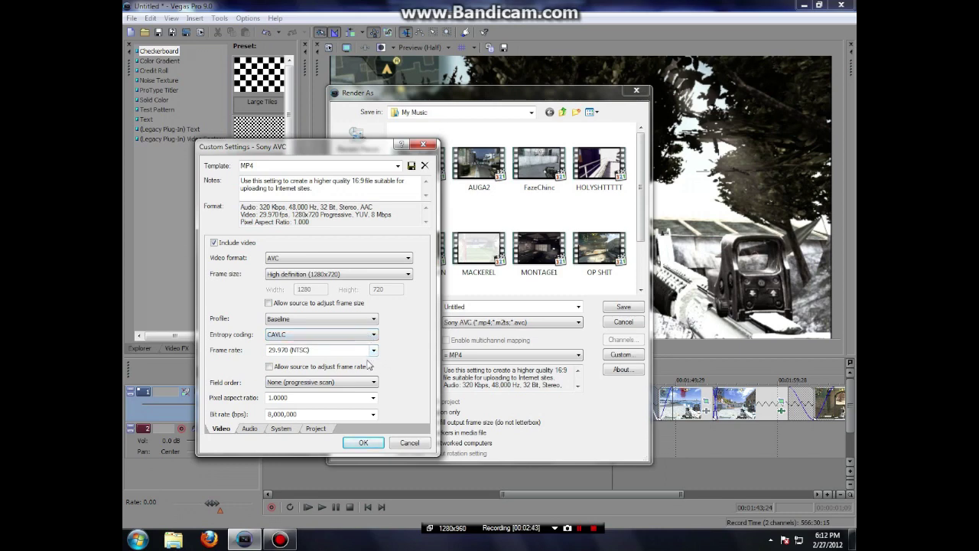
pyautogui.click(372, 352)
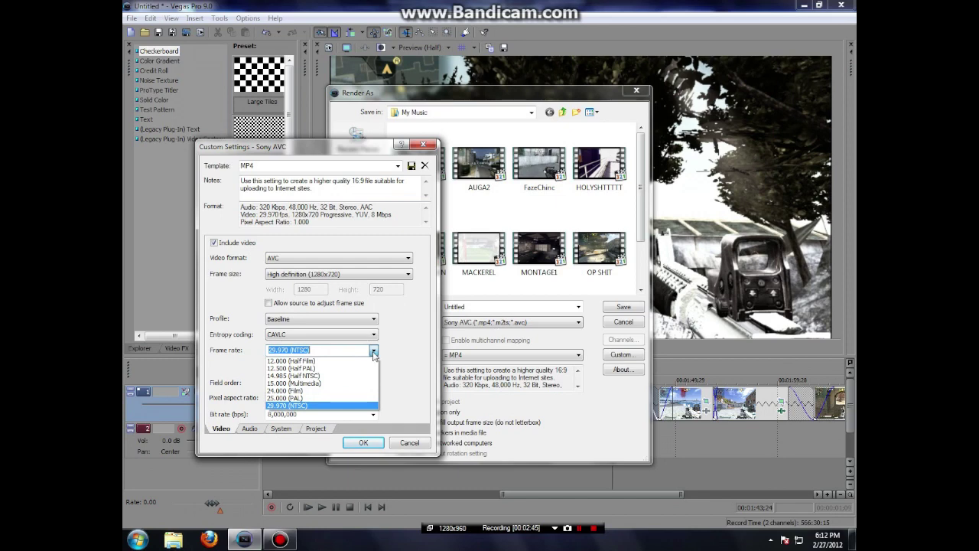
pyautogui.click(373, 351)
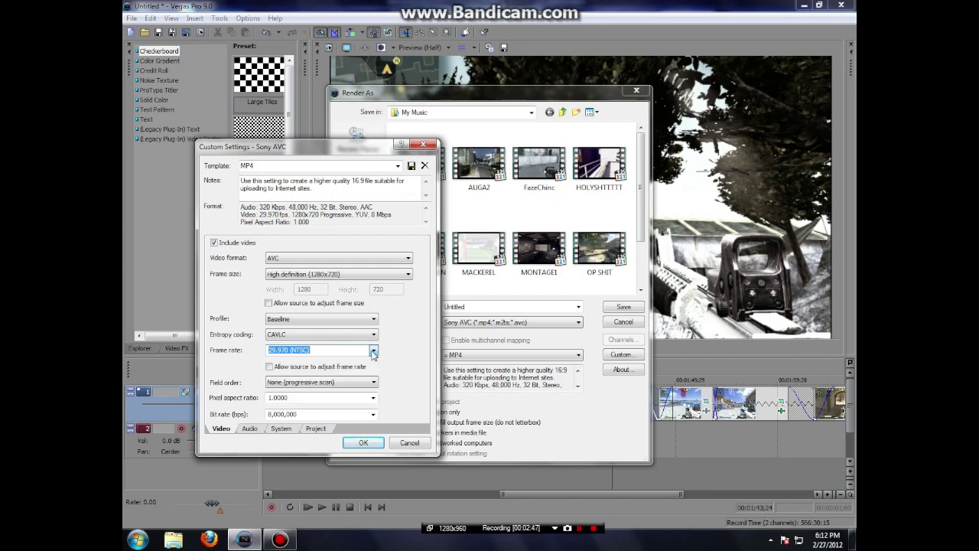
pyautogui.click(330, 384)
pyautogui.click(331, 391)
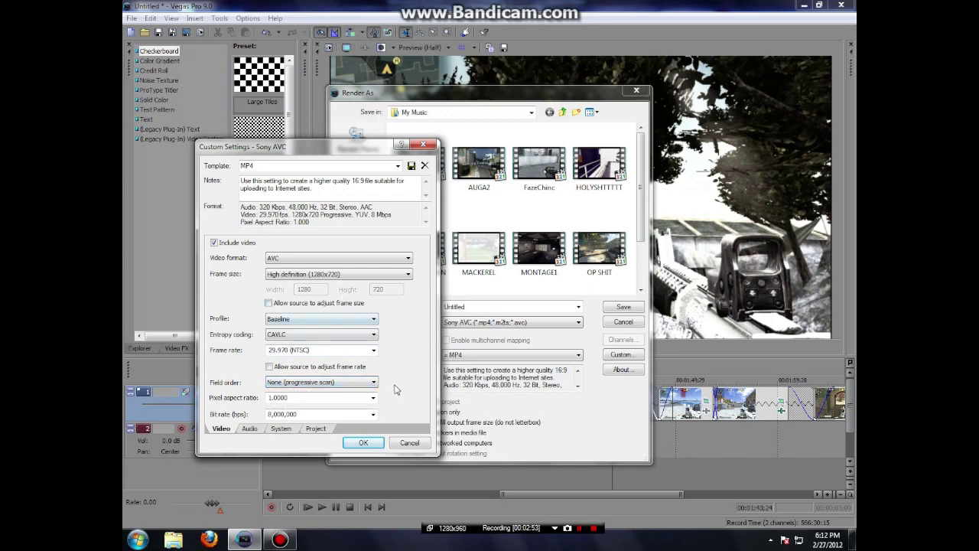
pyautogui.click(372, 400)
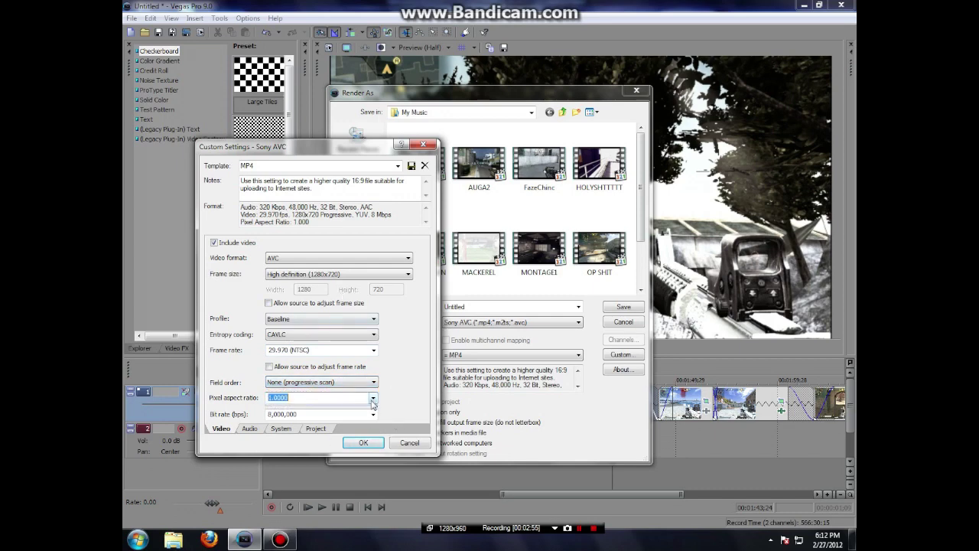
pyautogui.click(373, 413)
pyautogui.click(372, 413)
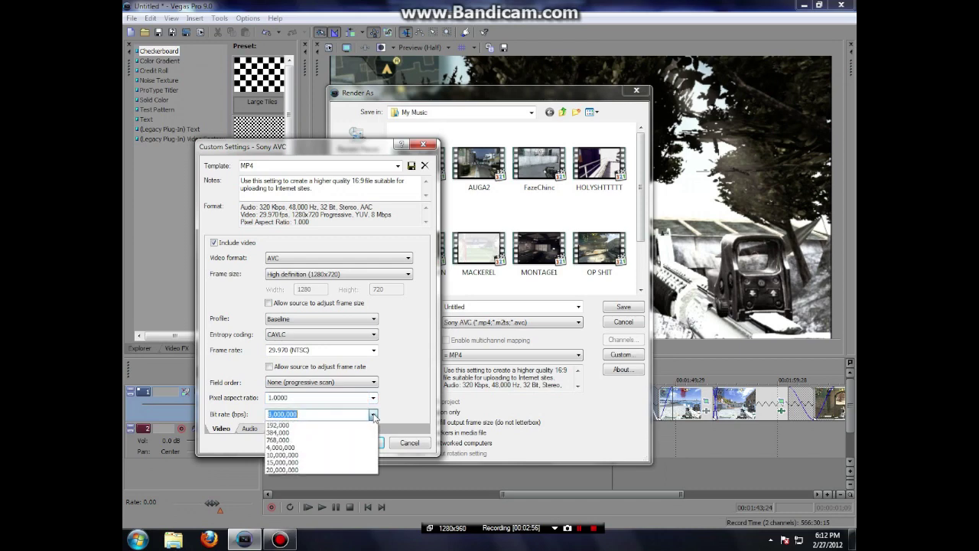
pyautogui.click(399, 388)
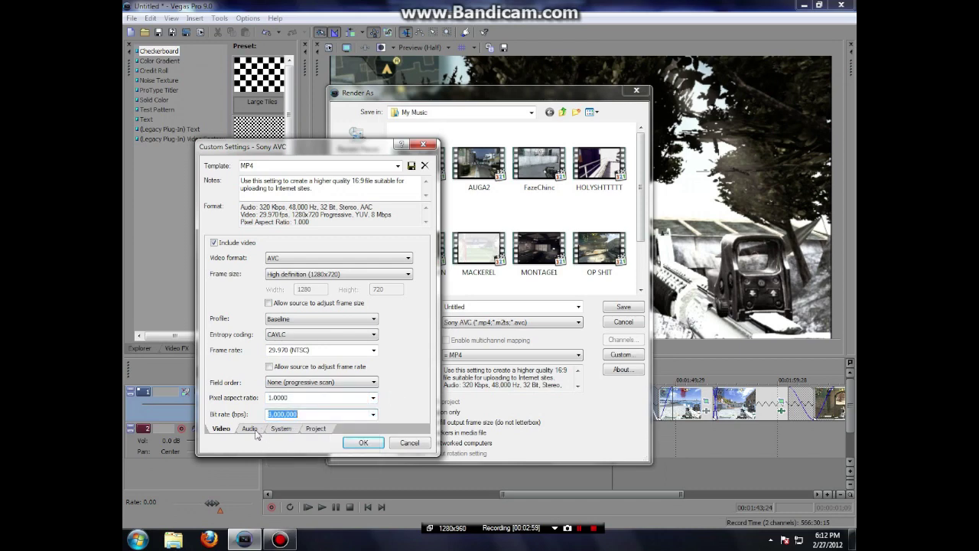
# On the Audio page, keep 48,000 Hz sample rate, 320,000 bps bit rate and Stereo.
pyautogui.click(250, 429)
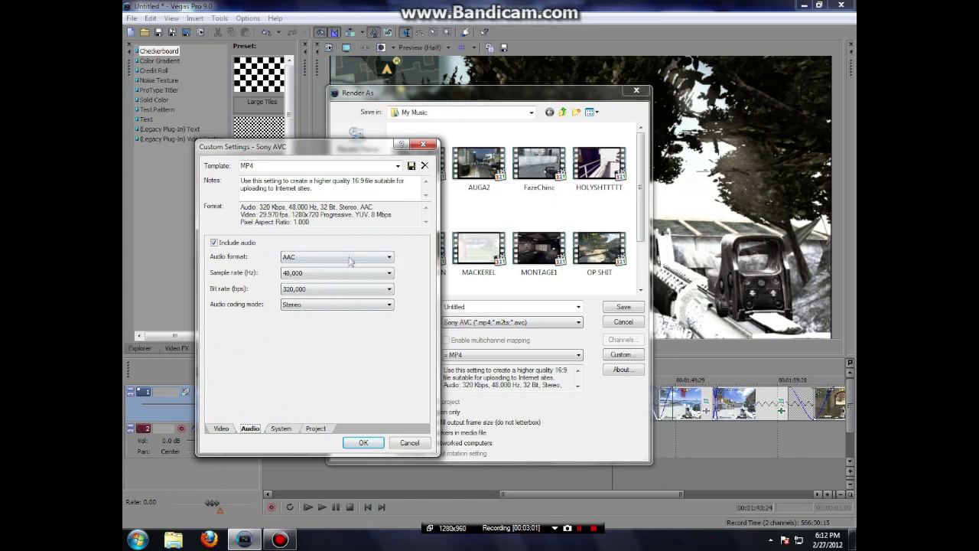
pyautogui.click(374, 274)
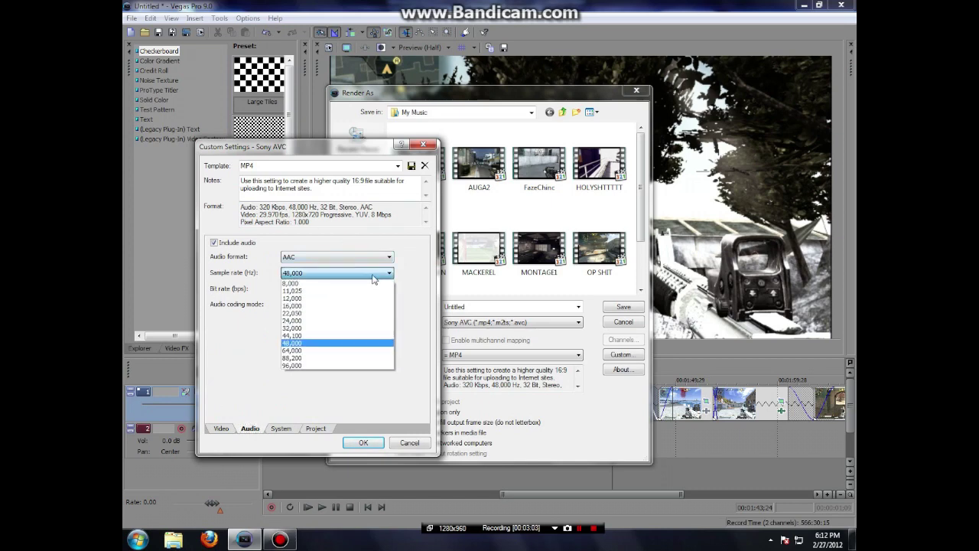
pyautogui.click(374, 276)
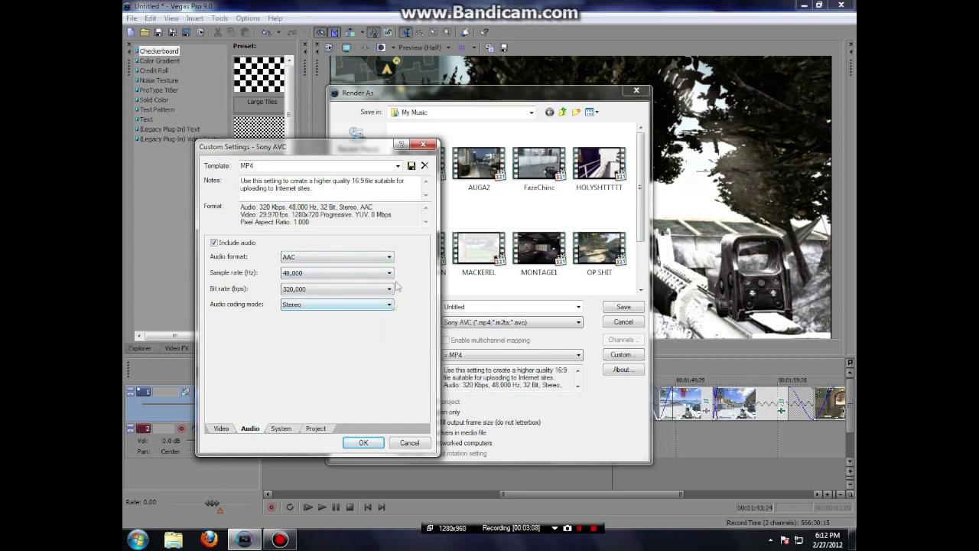
pyautogui.click(373, 277)
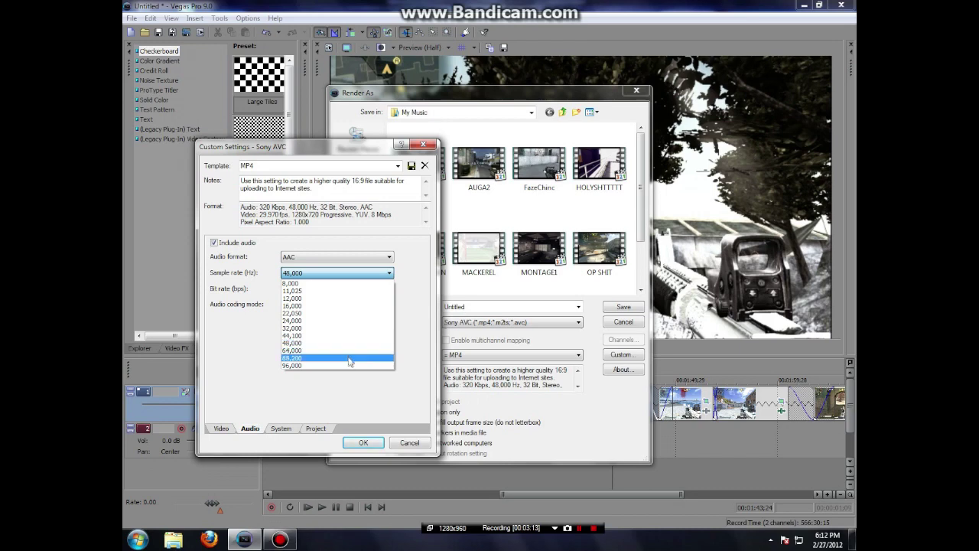
pyautogui.click(352, 273)
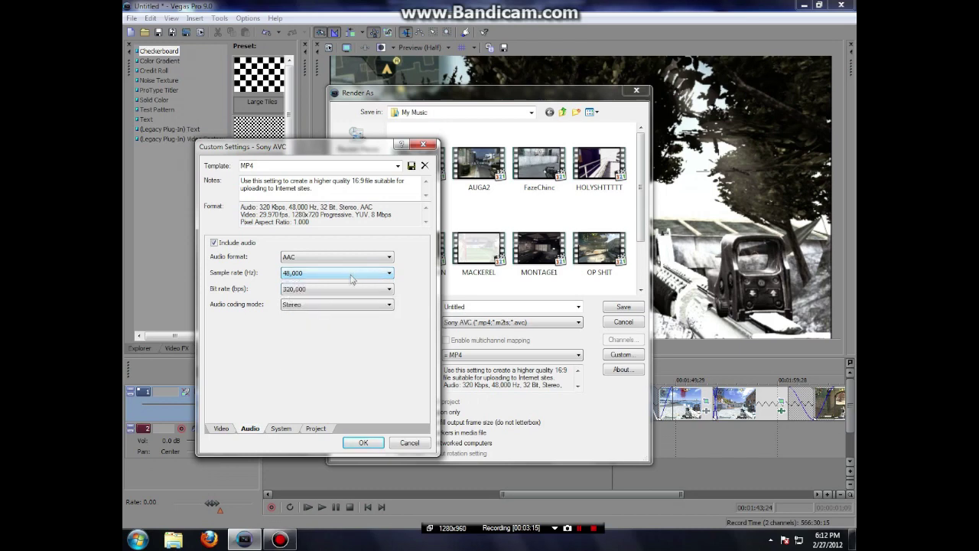
pyautogui.click(351, 280)
pyautogui.click(356, 258)
pyautogui.click(343, 291)
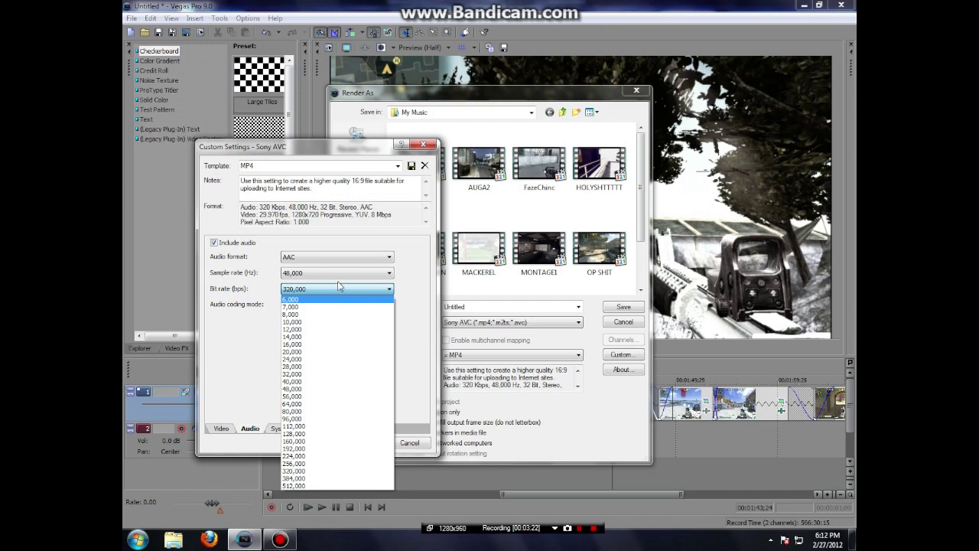
pyautogui.click(410, 349)
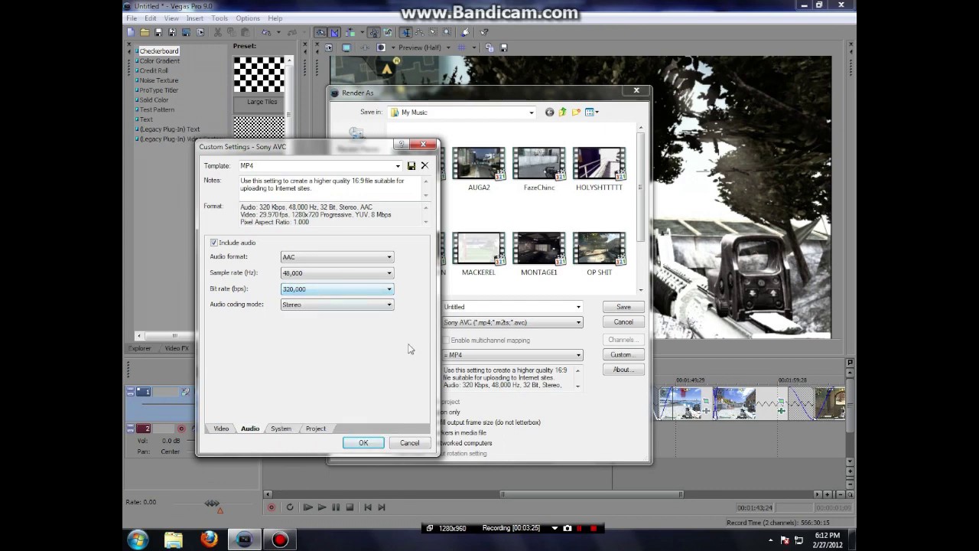
pyautogui.click(375, 306)
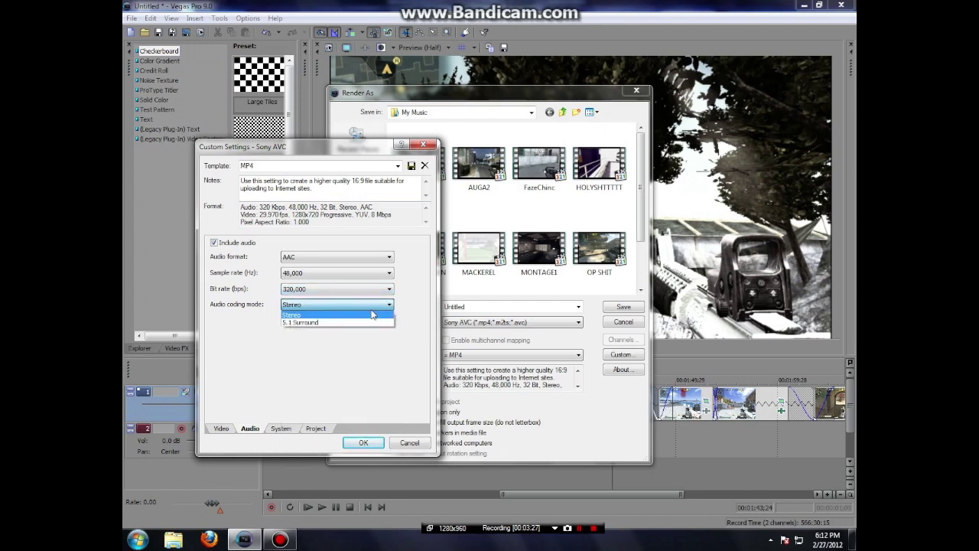
pyautogui.click(372, 314)
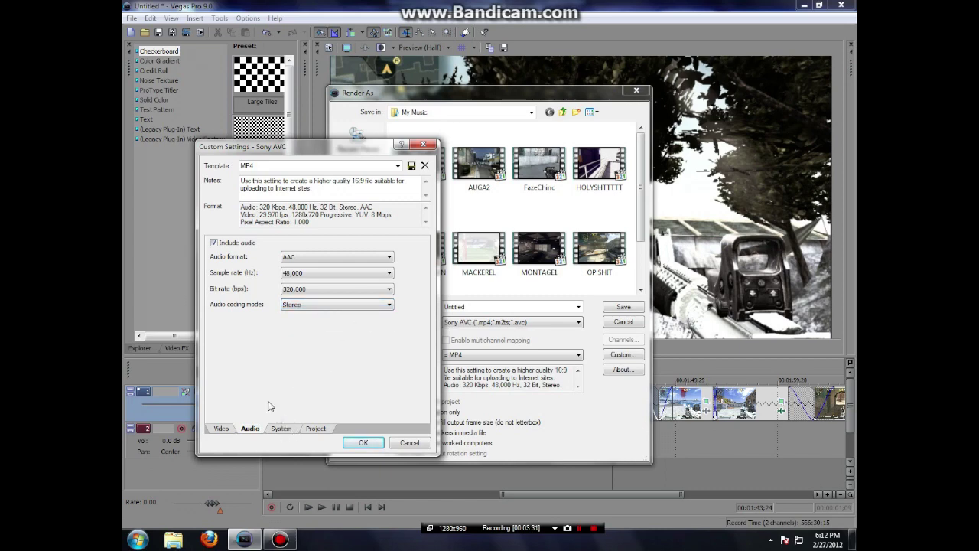
# On the System page, keep the MP4 file format (.mp4).
pyautogui.click(281, 429)
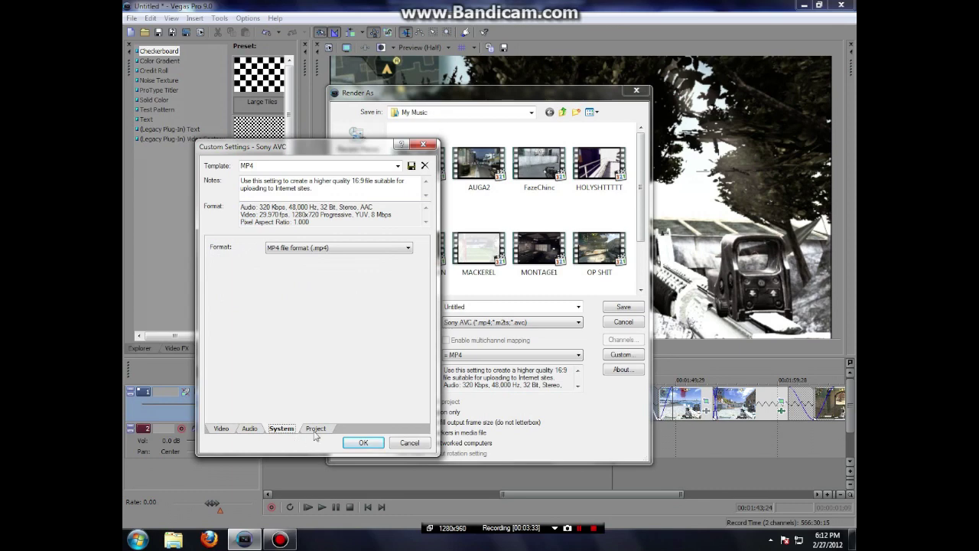
pyautogui.click(319, 249)
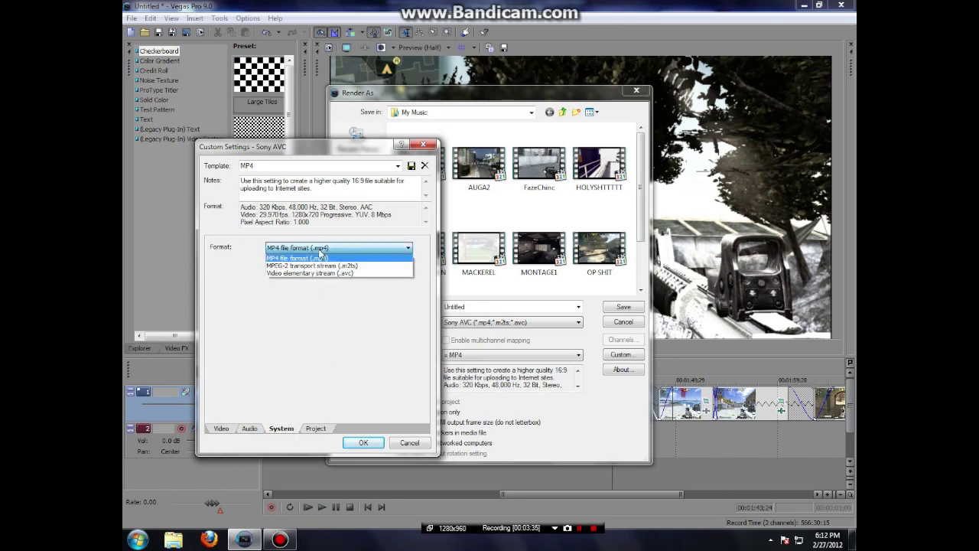
pyautogui.click(320, 252)
# On the Project page, leave video rendering quality at (Use Project Settings).
pyautogui.click(316, 429)
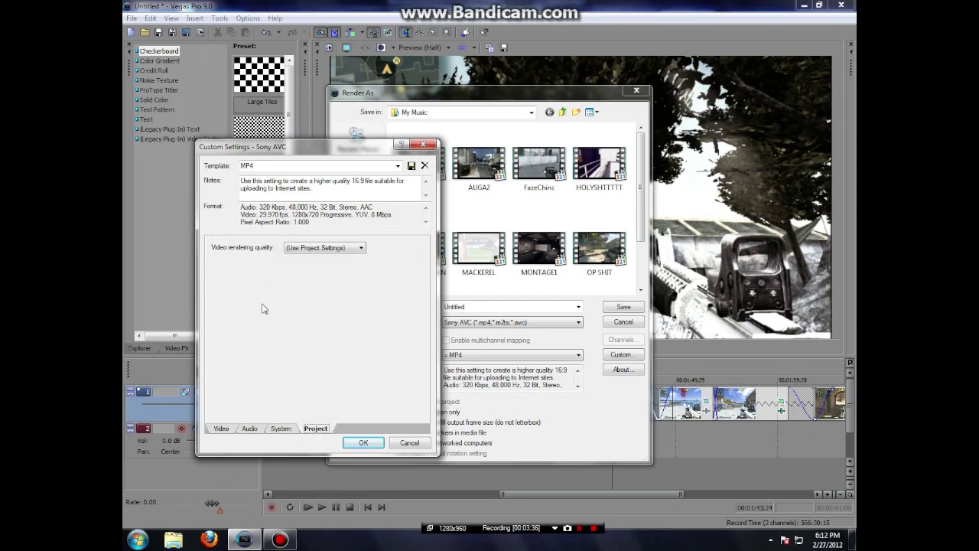
pyautogui.click(294, 249)
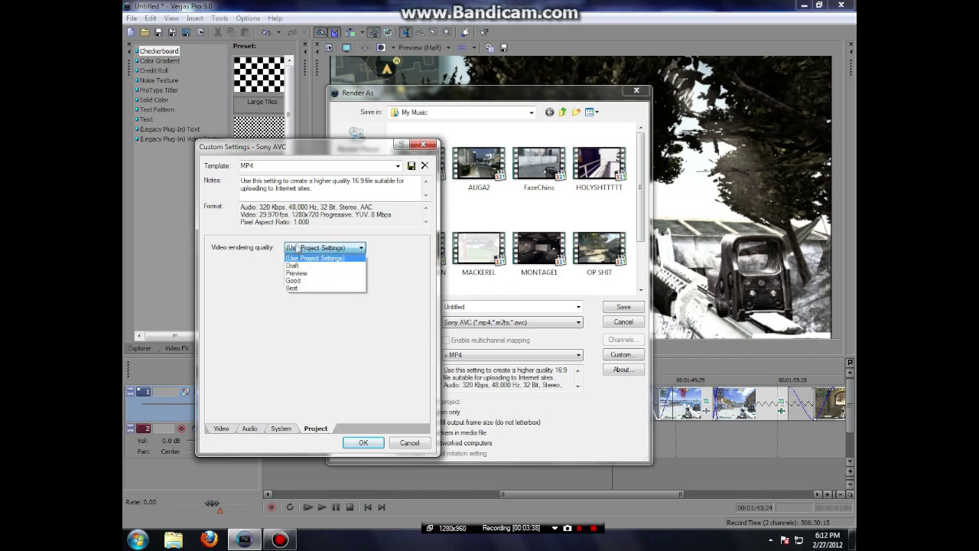
pyautogui.click(302, 257)
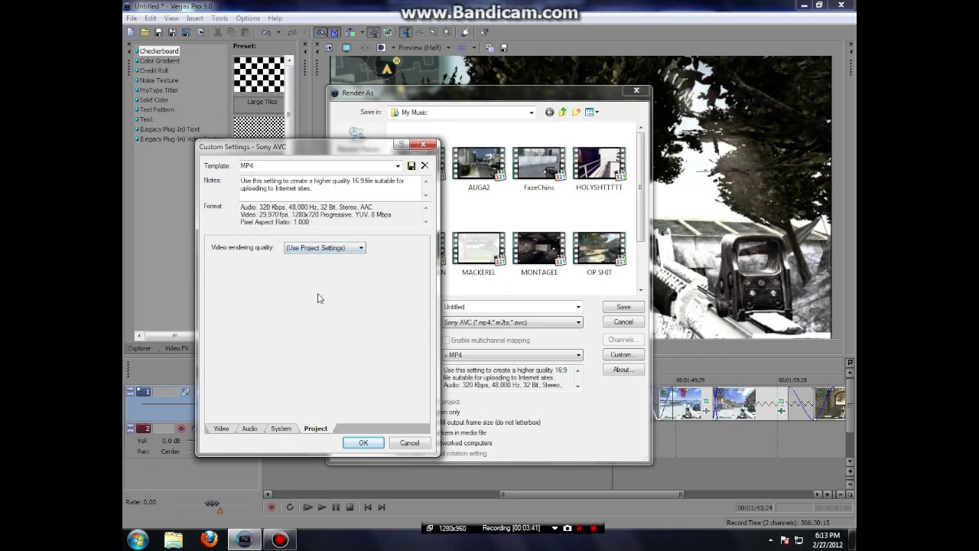